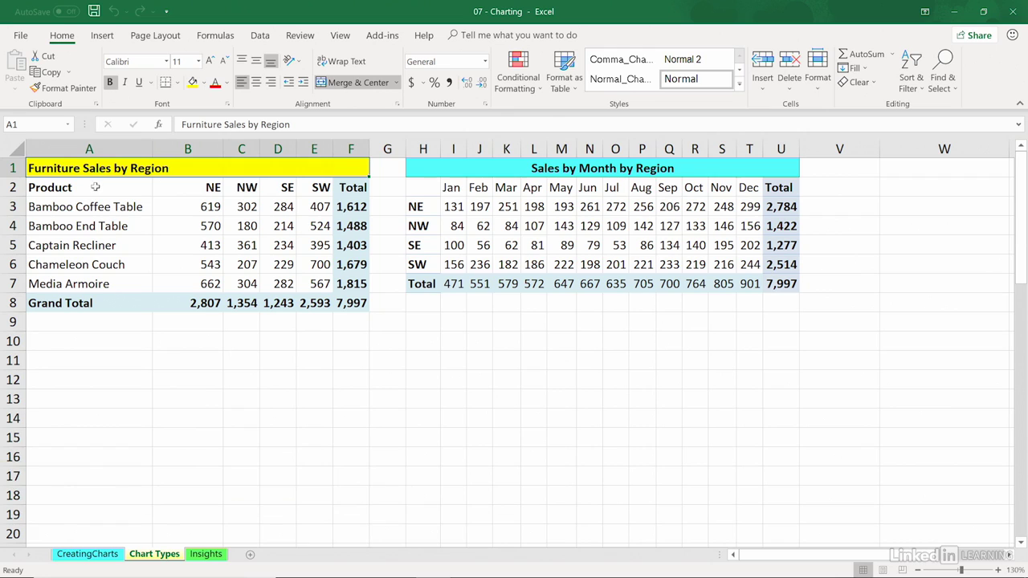
Step: Create a default clustered column chart from the product sales by region in A2:E7, excluding the totals
{"action": "left_click_drag", "start_coordinate": [94, 187], "coordinate": [320, 281]}
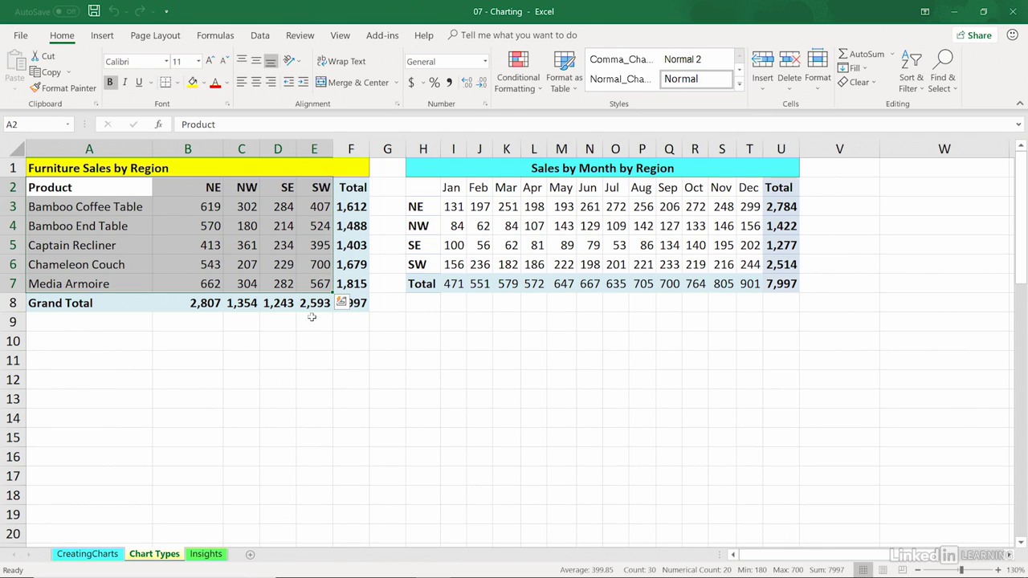
{"action": "key", "text": "alt+F1"}
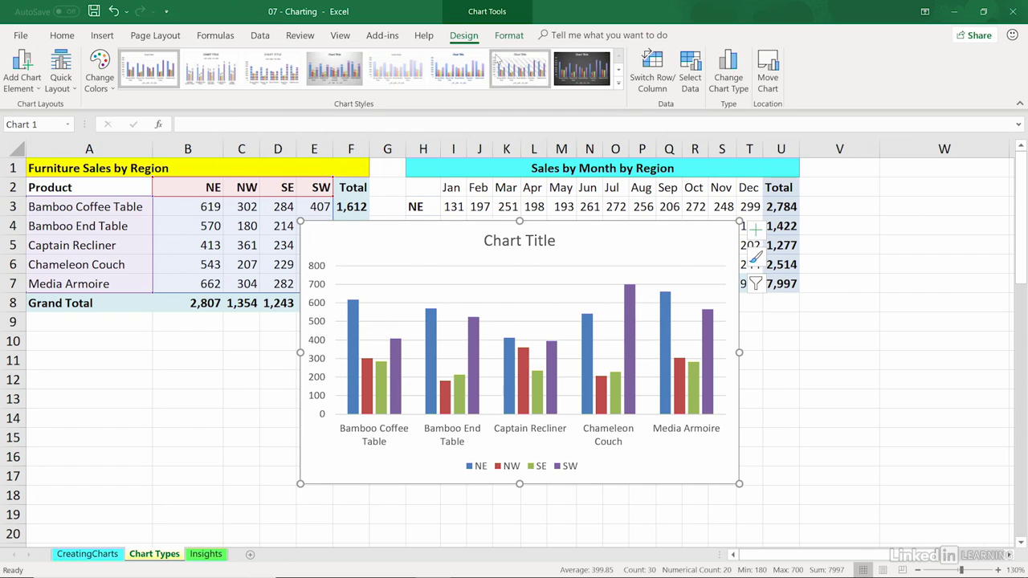
Step: Preview the Stacked Column, 3-D Stacked Column and 3-D Column chart types without applying any of them
{"action": "left_click", "coordinate": [728, 72]}
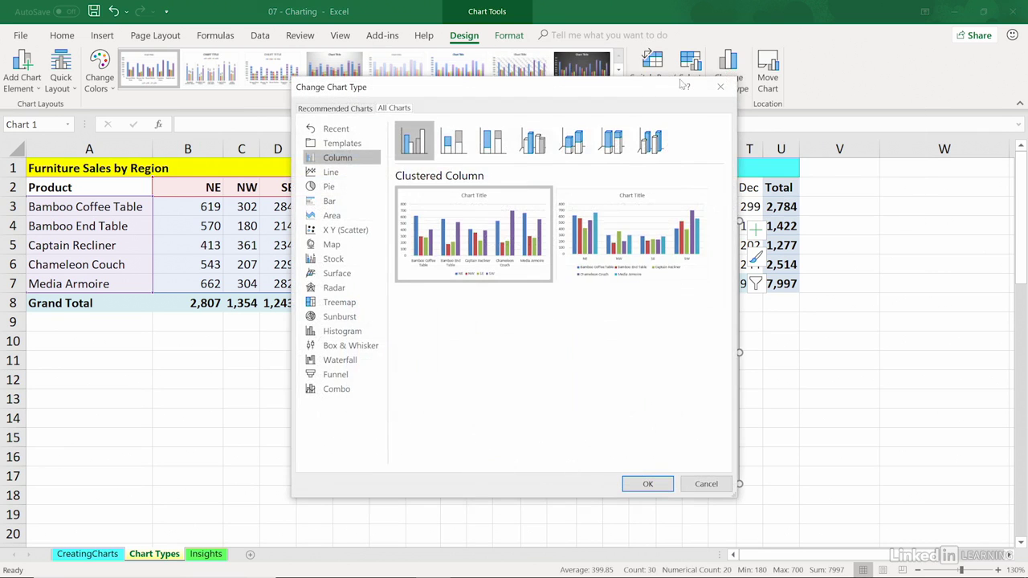
{"action": "left_click_drag", "start_coordinate": [683, 87], "coordinate": [941, 89]}
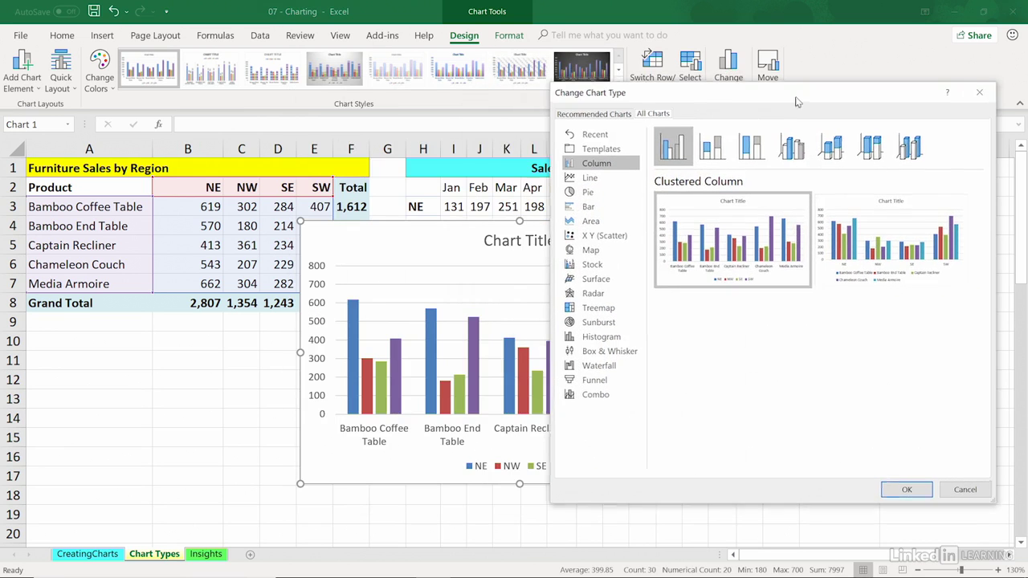
{"action": "left_click", "coordinate": [714, 148]}
{"action": "mouse_move", "coordinate": [722, 216]}
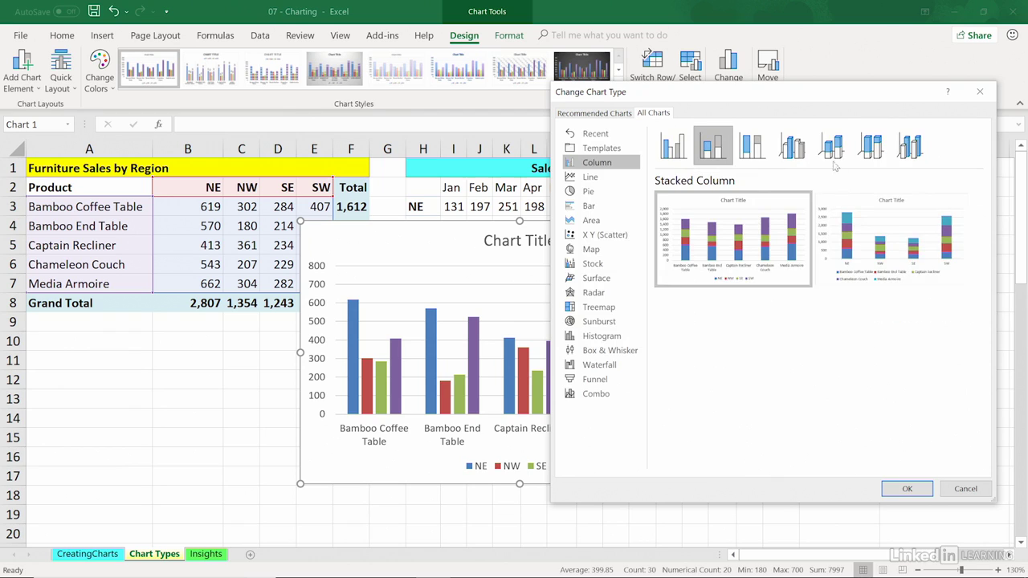
{"action": "left_click", "coordinate": [833, 148]}
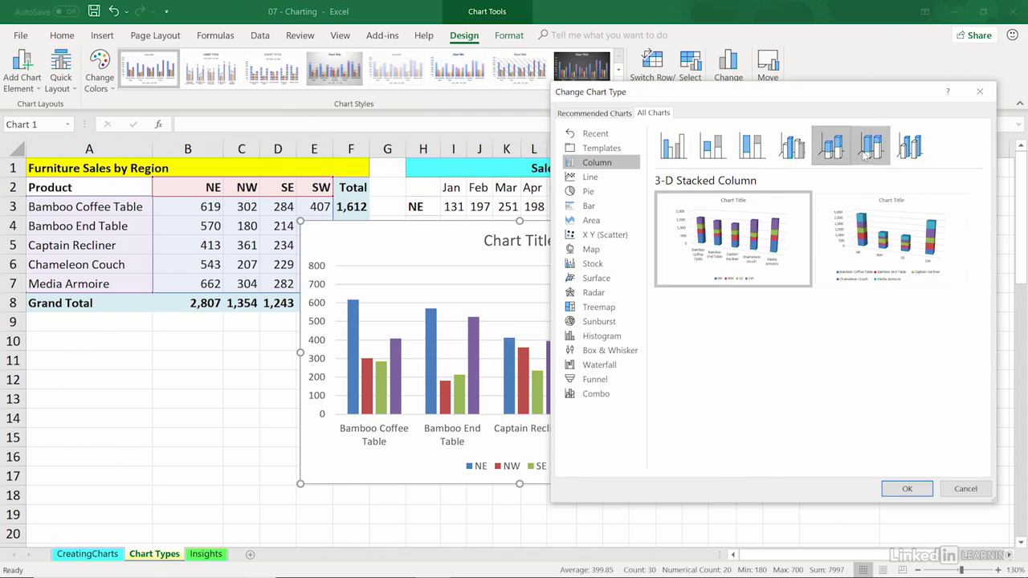
{"action": "left_click", "coordinate": [866, 156]}
{"action": "left_click", "coordinate": [910, 152]}
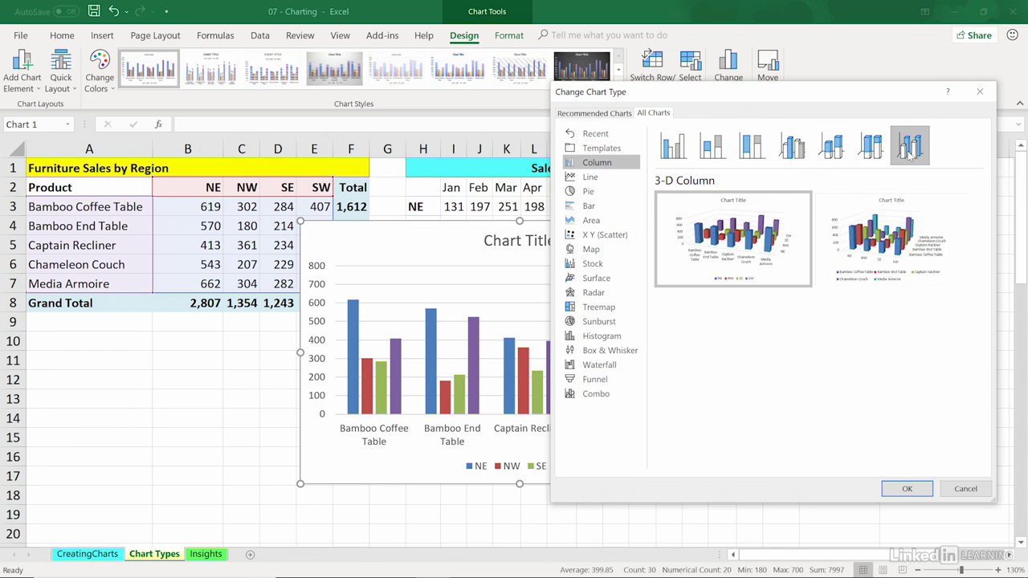
{"action": "mouse_move", "coordinate": [905, 225]}
{"action": "left_click", "coordinate": [964, 488]}
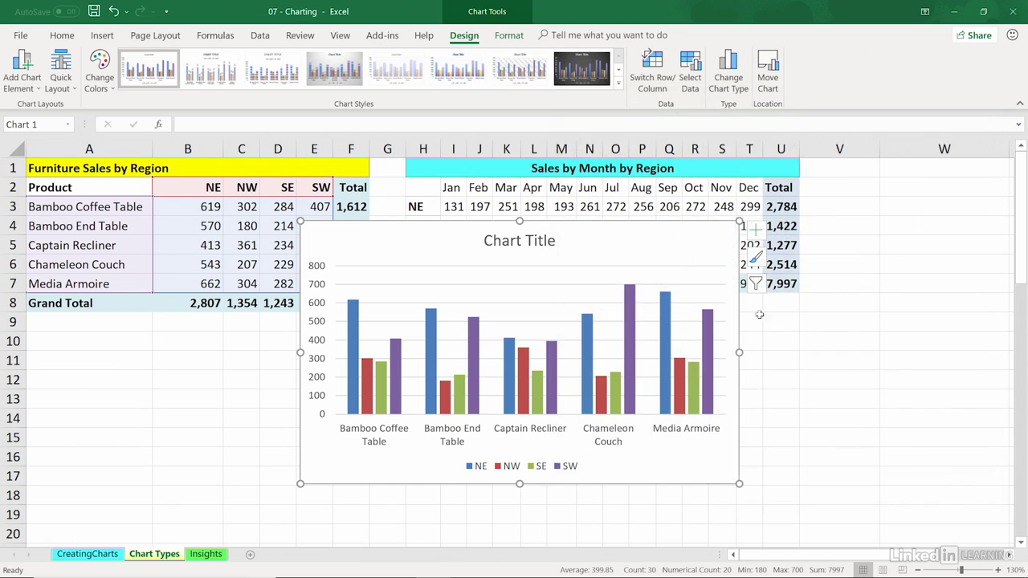
Step: Change the column chart to a clustered bar chart with products on the axis and reposition it on the sheet
{"action": "left_click", "coordinate": [720, 80]}
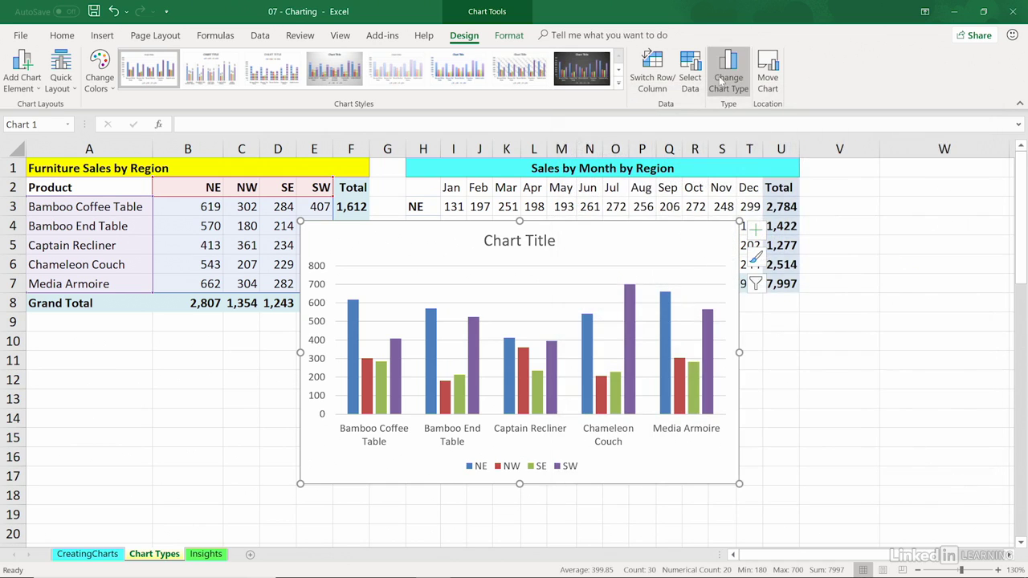
{"action": "left_click", "coordinate": [384, 111]}
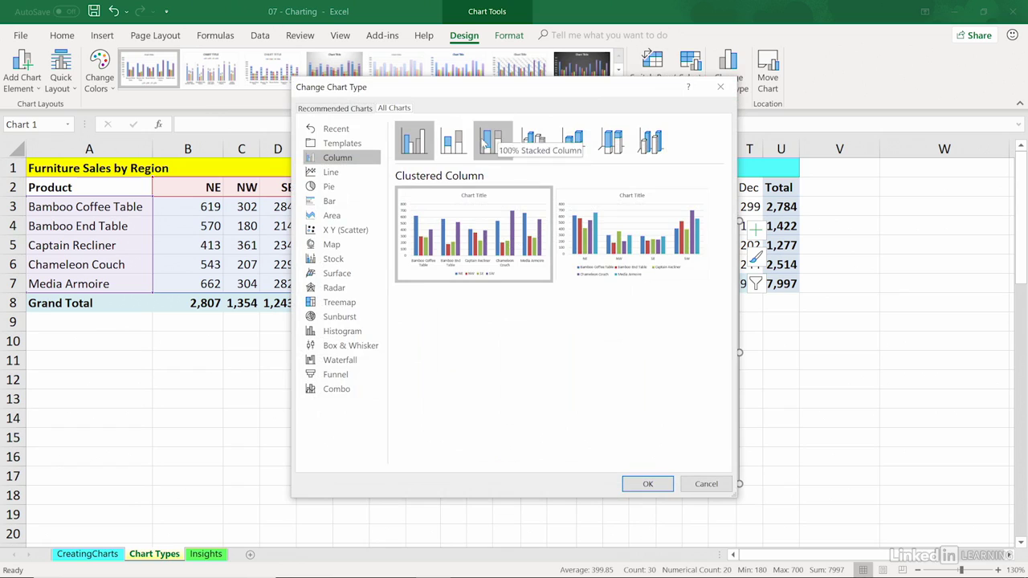
{"action": "left_click", "coordinate": [329, 200]}
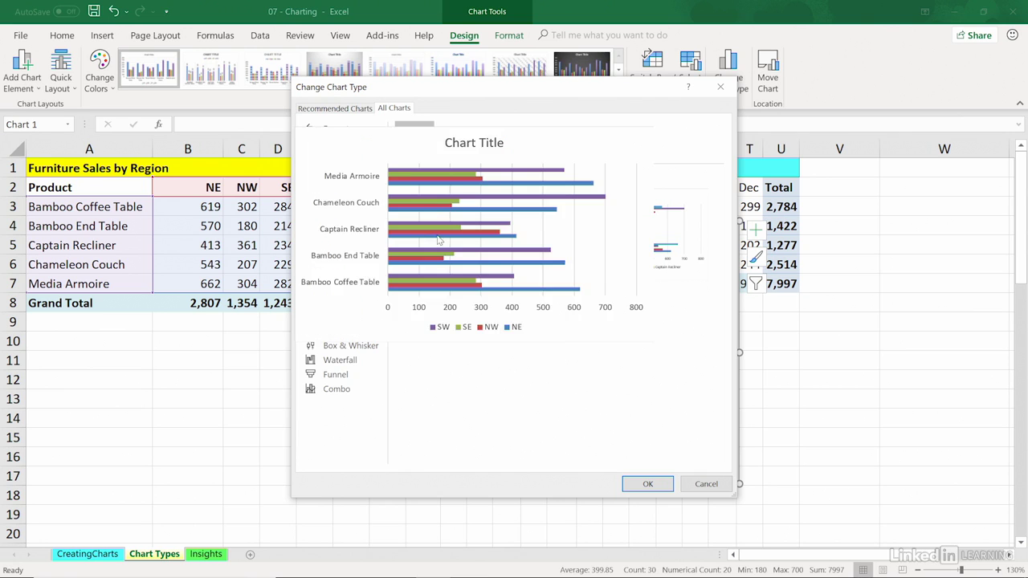
{"action": "double_click", "coordinate": [440, 240]}
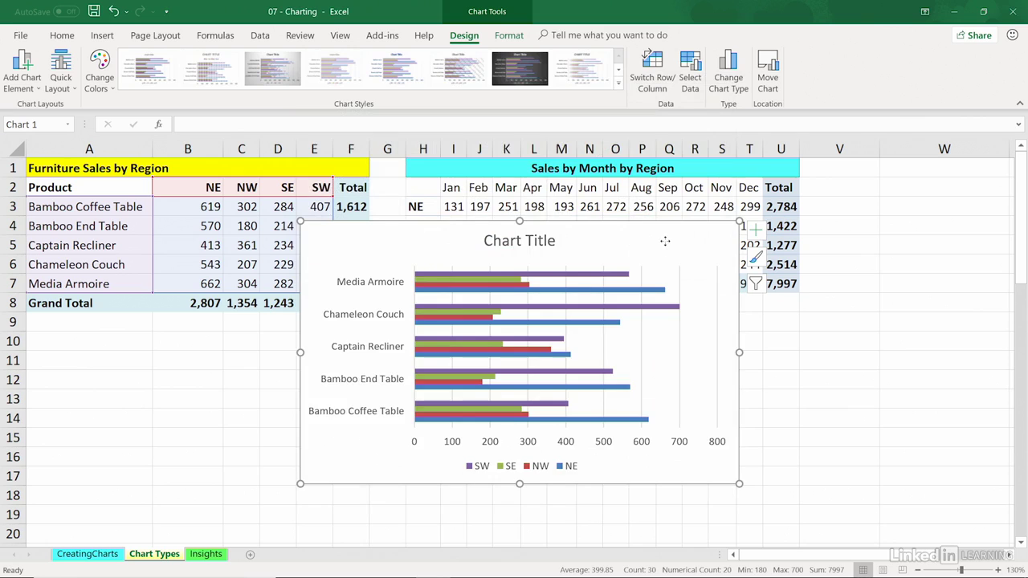
{"action": "left_click_drag", "start_coordinate": [665, 243], "coordinate": [424, 269]}
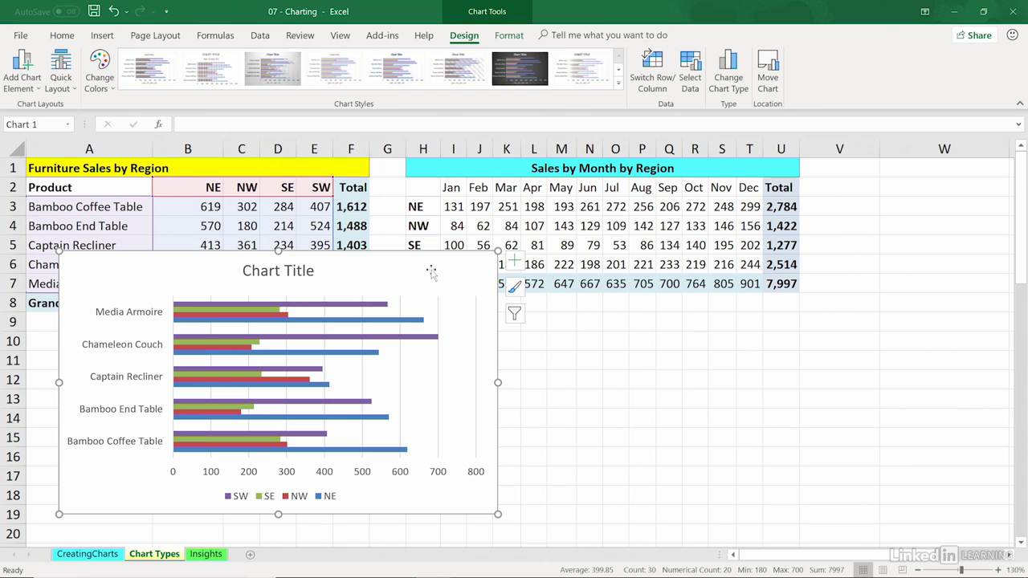
{"action": "left_click_drag", "start_coordinate": [433, 276], "coordinate": [602, 255]}
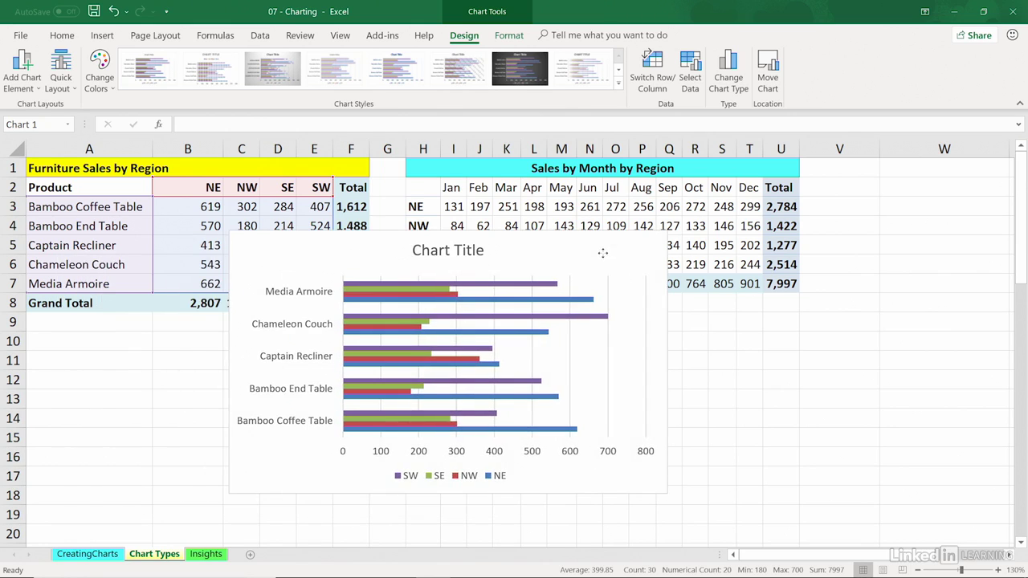
Step: Swap the bar chart's rows and columns back and forth to compare grouping by region with grouping by product
{"action": "left_click", "coordinate": [651, 75]}
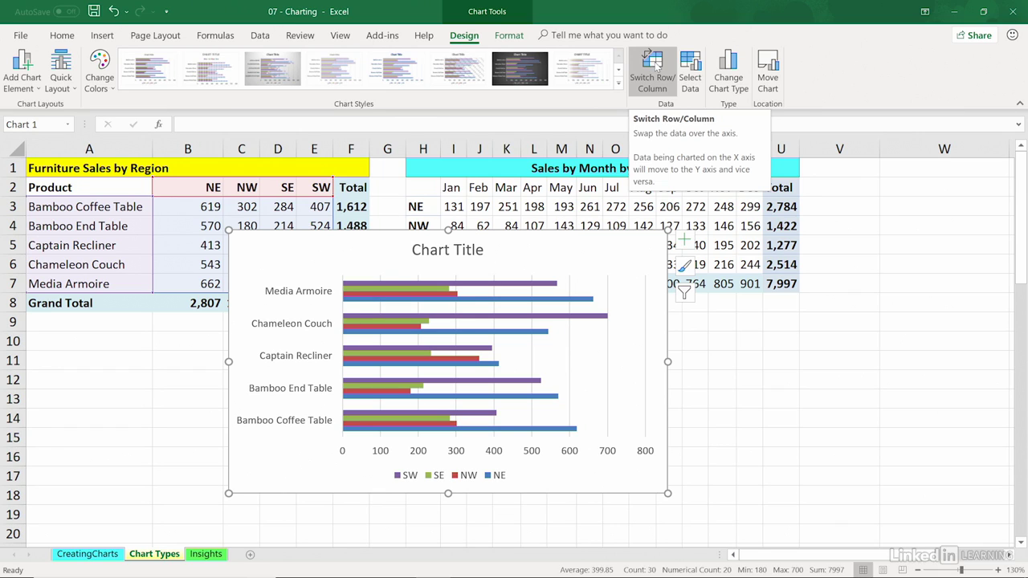
{"action": "left_click", "coordinate": [657, 66]}
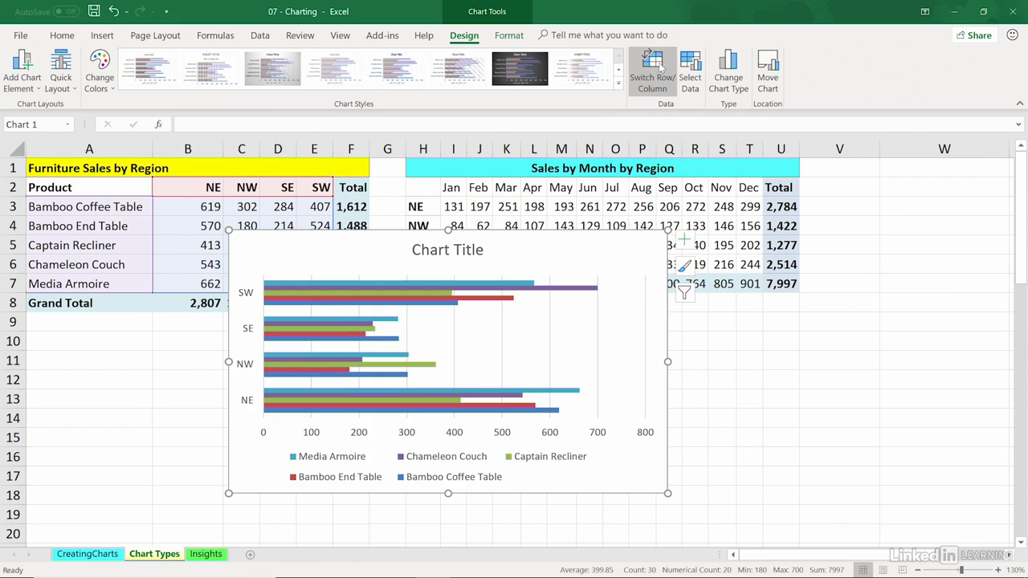
{"action": "left_click", "coordinate": [654, 68]}
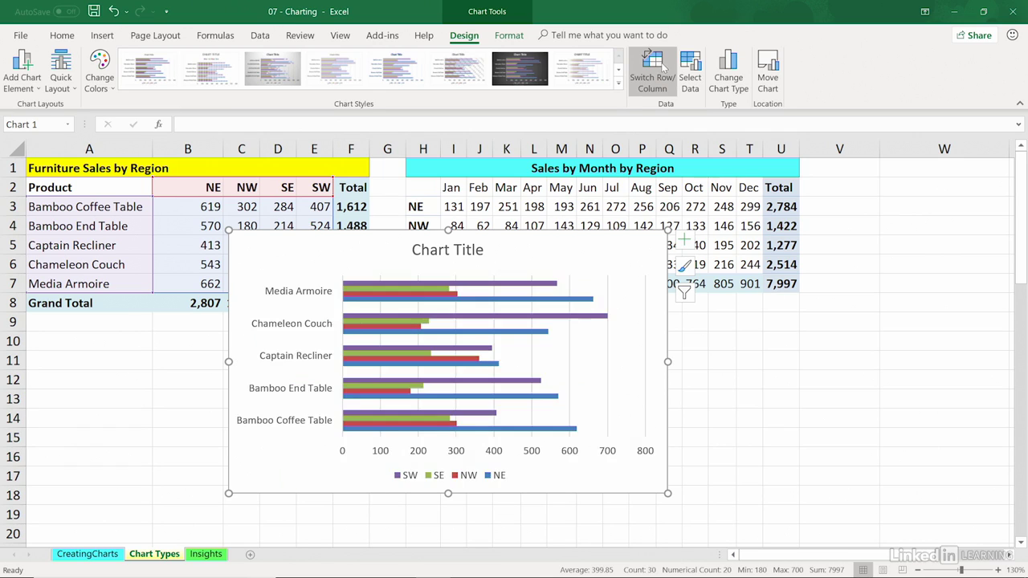
{"action": "left_click", "coordinate": [655, 68]}
{"action": "left_click", "coordinate": [655, 68]}
{"action": "left_click", "coordinate": [664, 68]}
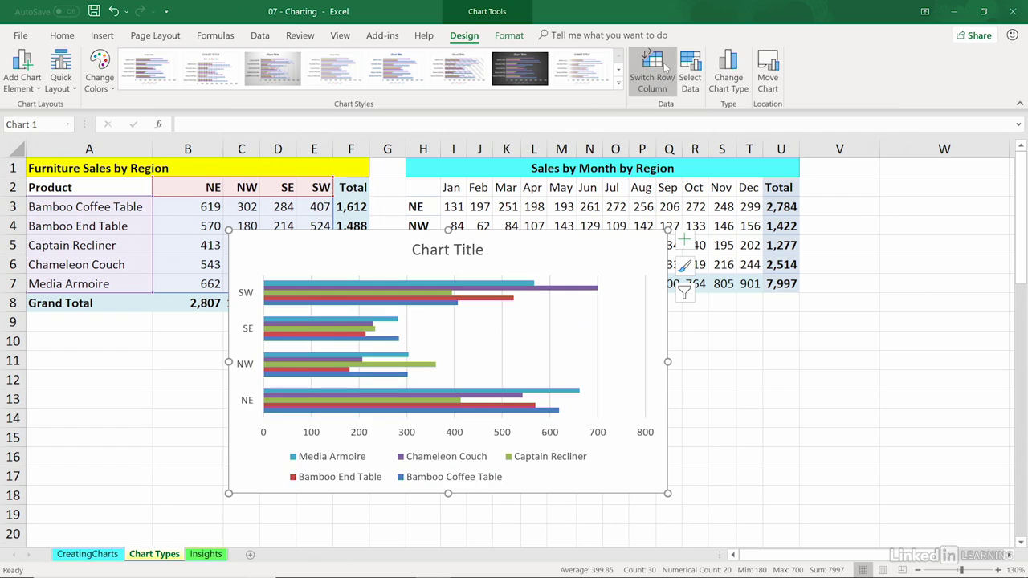
{"action": "left_click", "coordinate": [664, 68]}
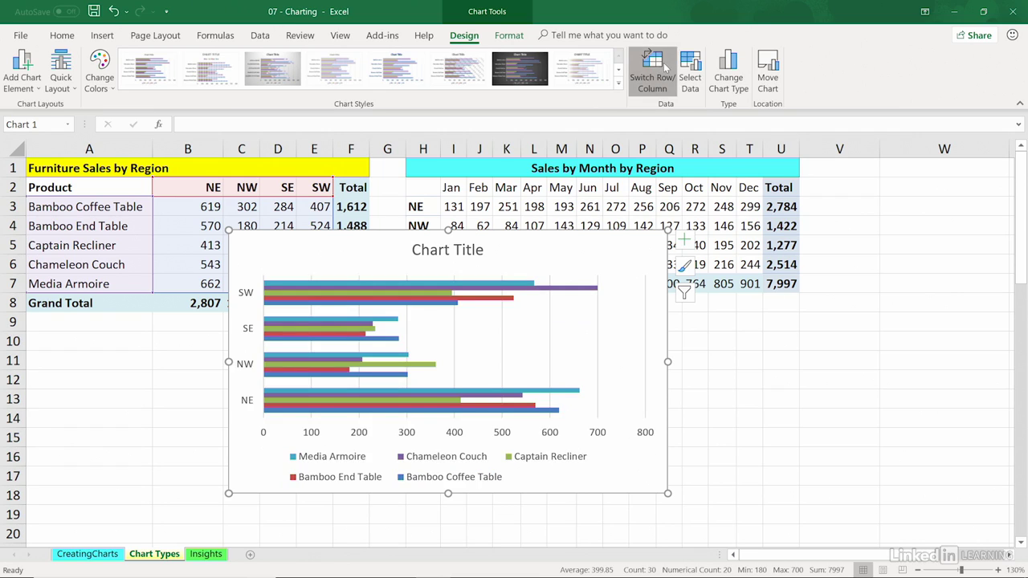
Step: Move the bar chart over the monthly sales table, duplicate it, and place the copy beside the original
{"action": "left_click_drag", "start_coordinate": [601, 267], "coordinate": [821, 198]}
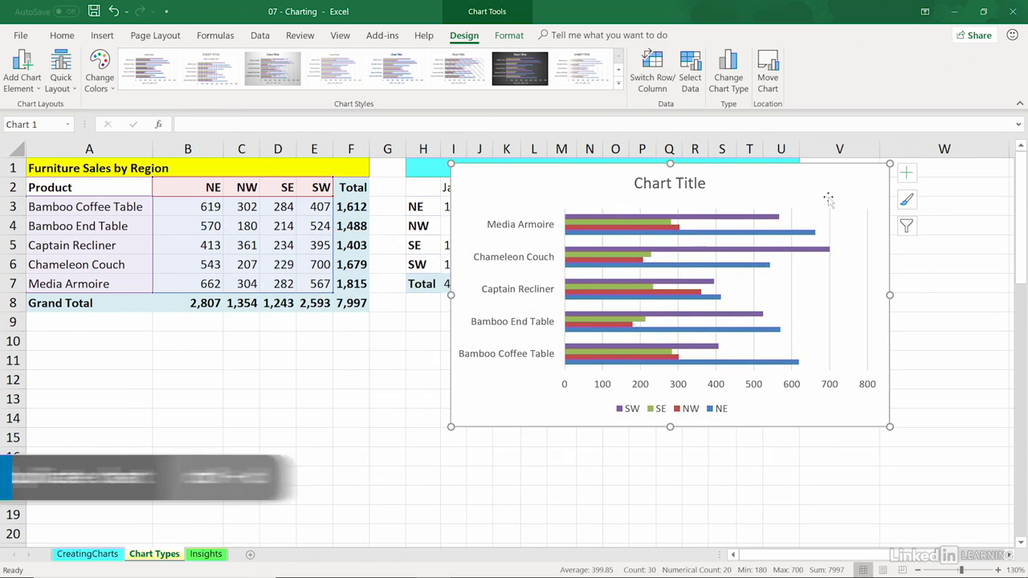
{"action": "key", "text": "ctrl+d"}
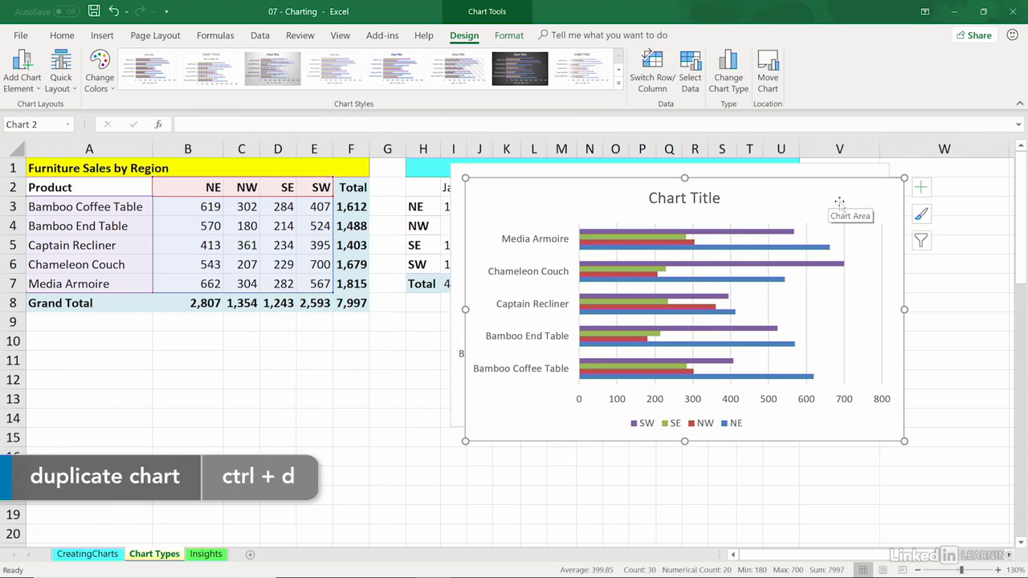
{"action": "left_click_drag", "start_coordinate": [835, 201], "coordinate": [392, 266]}
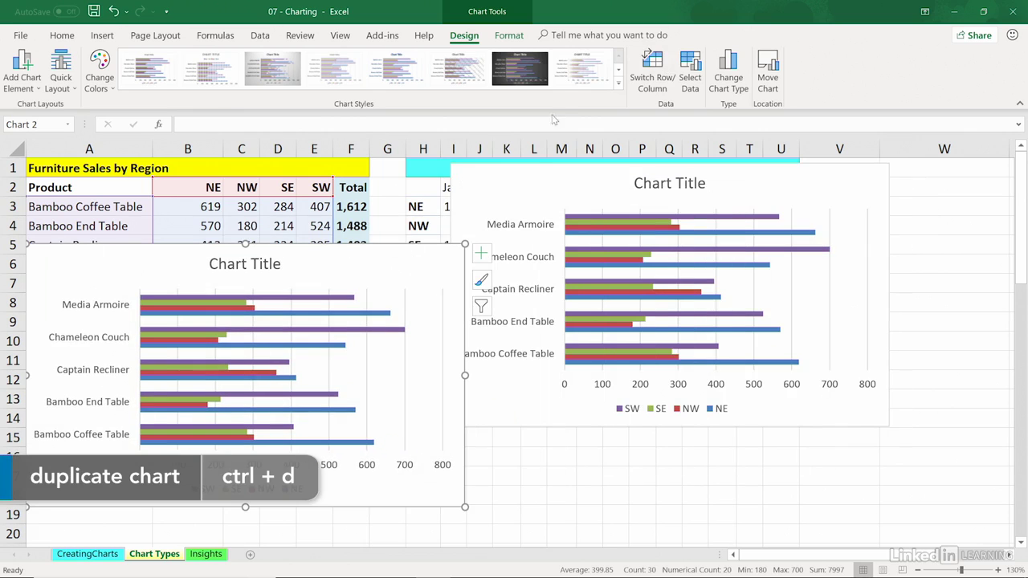
Step: Group the duplicate chart by region by switching its rows and columns, and move both charts below the data tables
{"action": "left_click", "coordinate": [652, 72]}
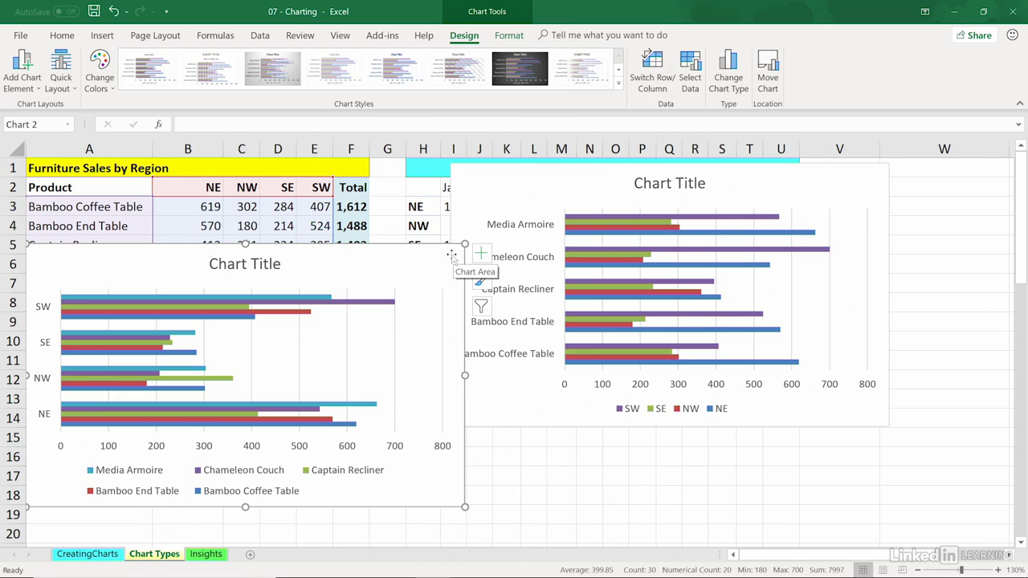
{"action": "left_click_drag", "start_coordinate": [420, 274], "coordinate": [407, 323]}
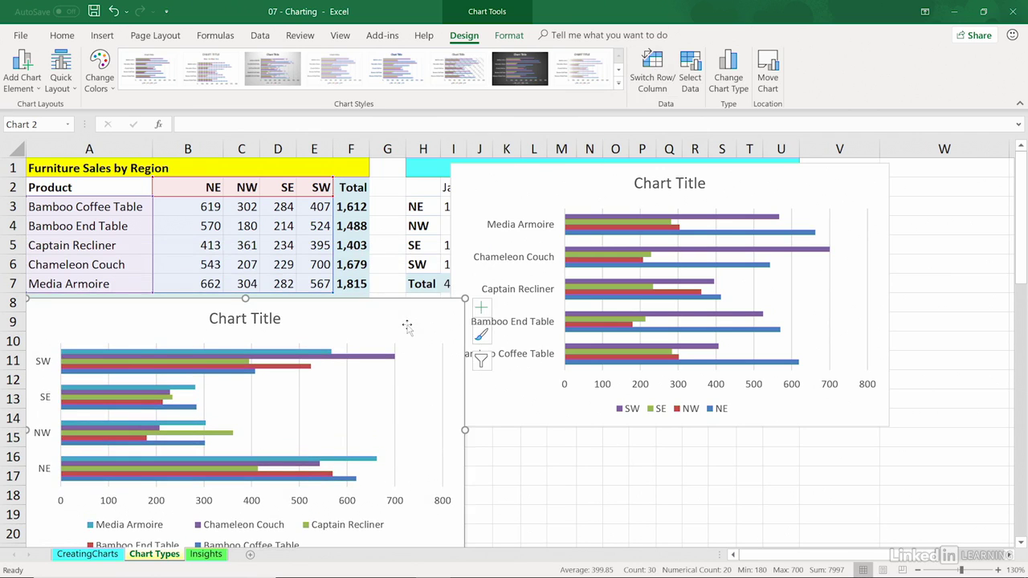
{"action": "left_click_drag", "start_coordinate": [513, 183], "coordinate": [510, 389]}
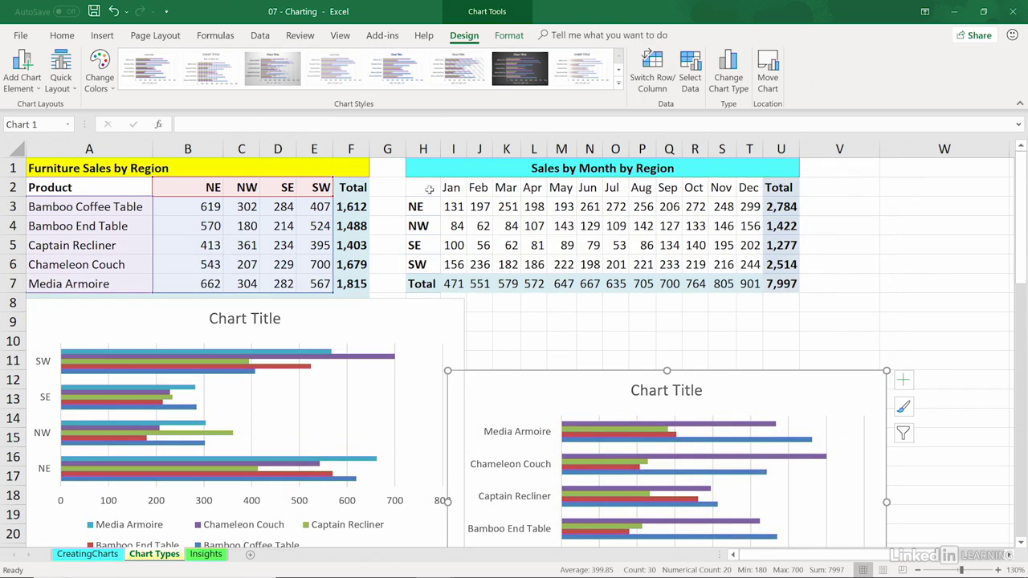
Step: Insert a 2-D line chart with markers from the monthly region sales in H2:T6 and move it below that data
{"action": "left_click_drag", "start_coordinate": [430, 188], "coordinate": [749, 264]}
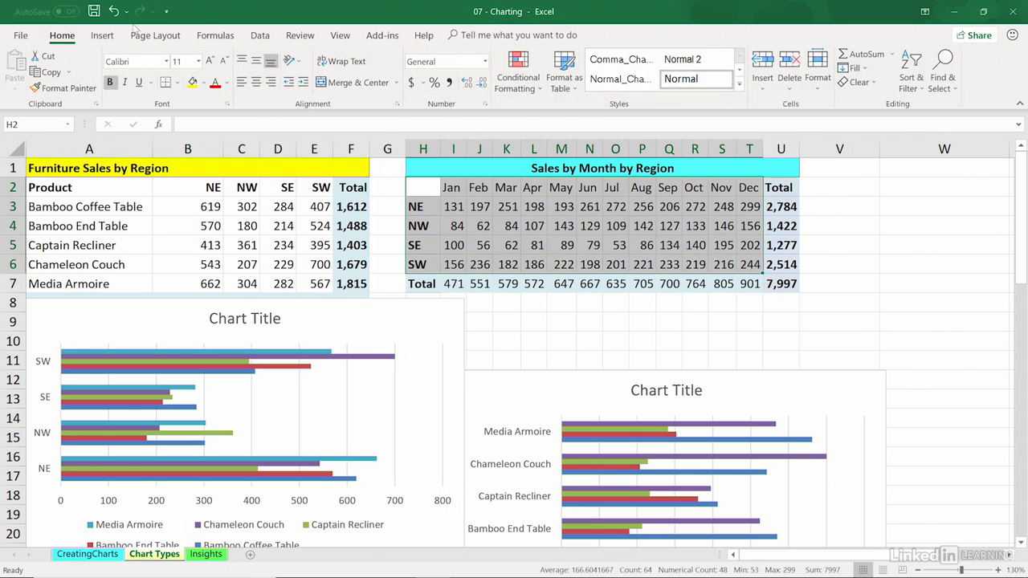
{"action": "left_click", "coordinate": [106, 37]}
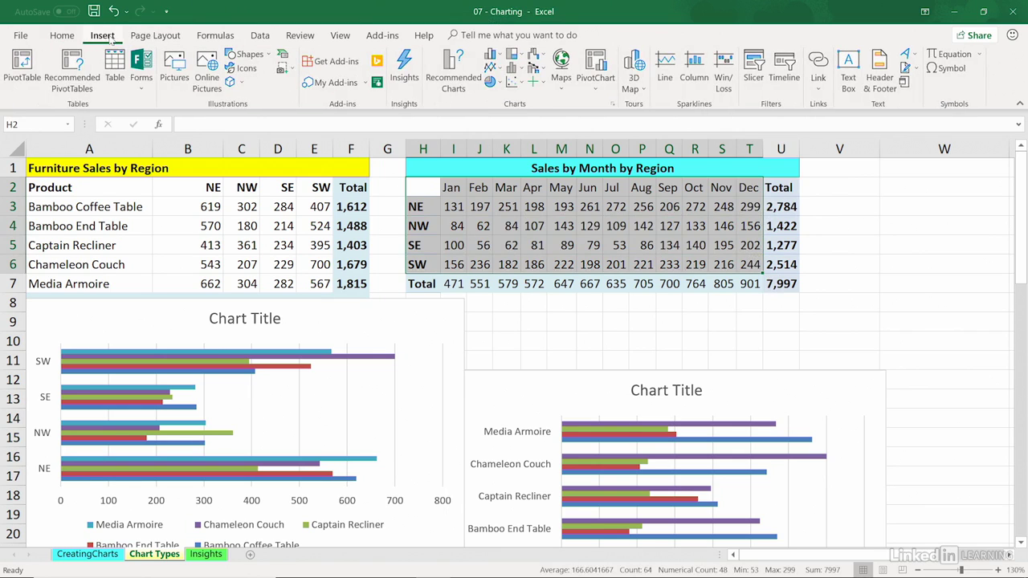
{"action": "left_click", "coordinate": [494, 68]}
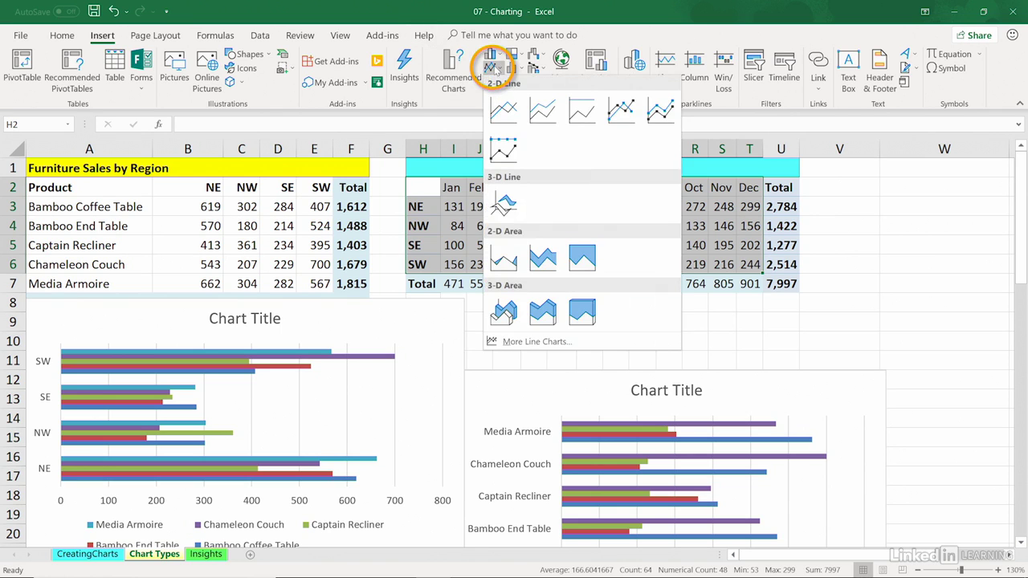
{"action": "left_click", "coordinate": [620, 110]}
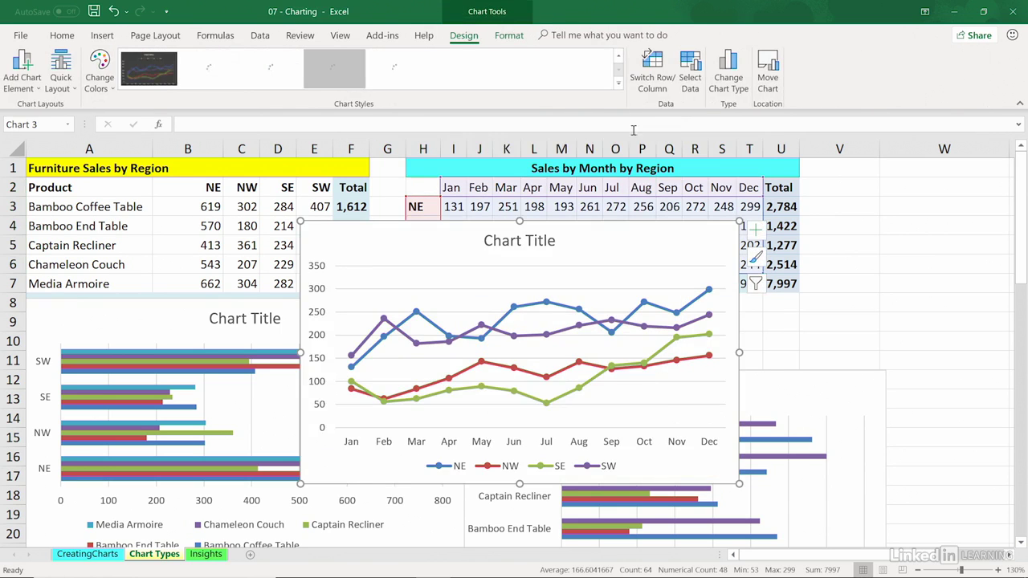
{"action": "left_click_drag", "start_coordinate": [705, 251], "coordinate": [791, 306]}
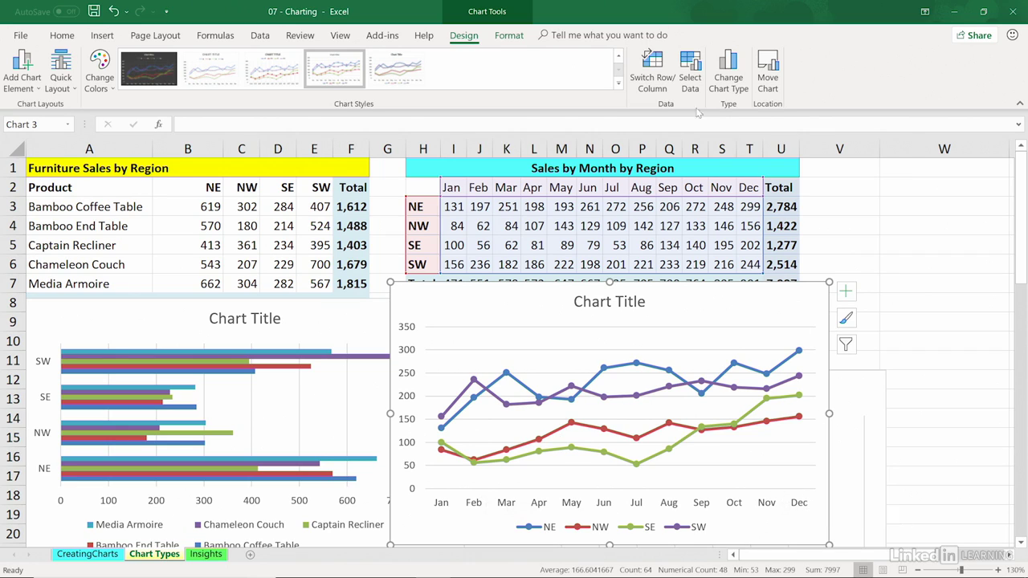
Step: Switch the line chart's rows and columns to plot months as series, restore months on the axis, and deselect the chart
{"action": "left_click", "coordinate": [655, 78]}
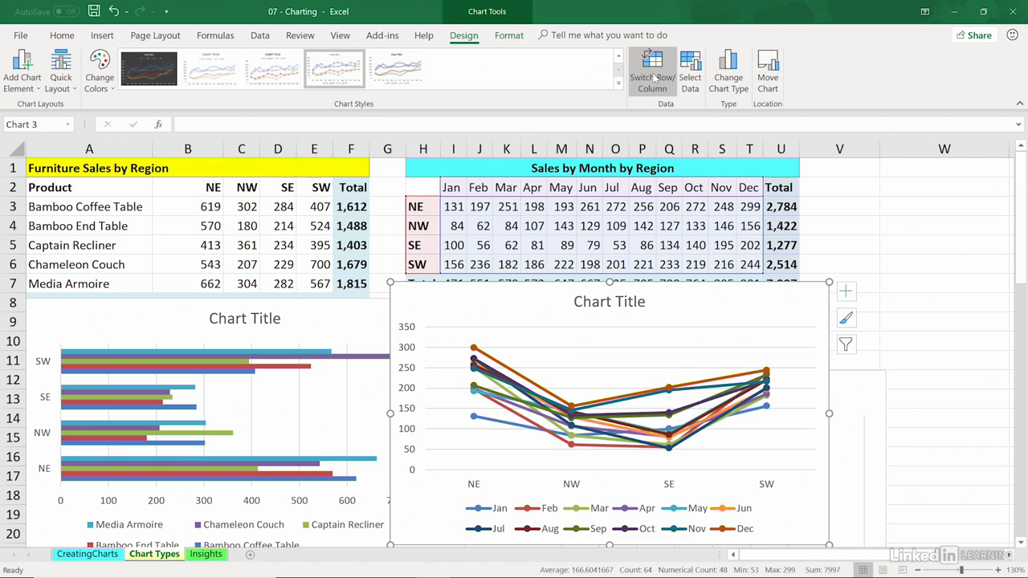
{"action": "left_click", "coordinate": [655, 77]}
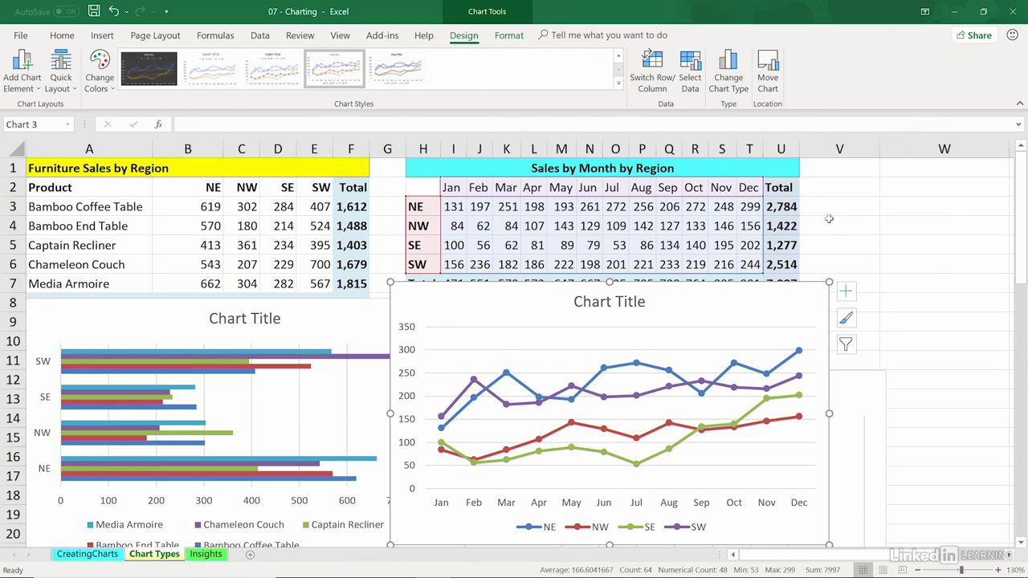
{"action": "left_click", "coordinate": [852, 207]}
Step: Insert a default clustered column chart from the Month and Sales data in A28:B52
{"action": "scroll", "coordinate": [847, 225], "scroll_direction": "down", "scroll_amount": 1}
{"action": "scroll", "coordinate": [847, 225], "scroll_direction": "down", "scroll_amount": 8}
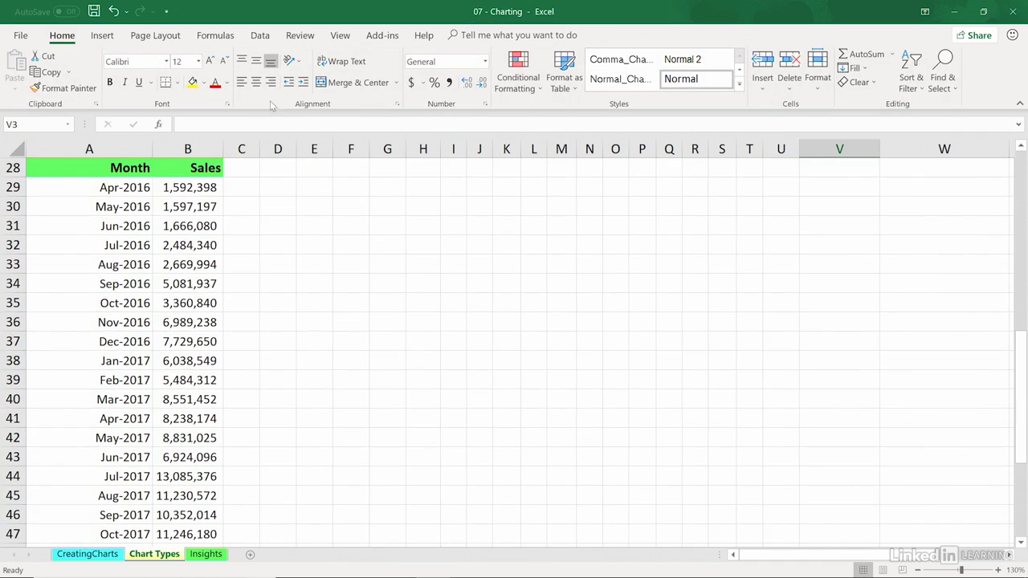
{"action": "left_click_drag", "start_coordinate": [141, 171], "coordinate": [192, 534]}
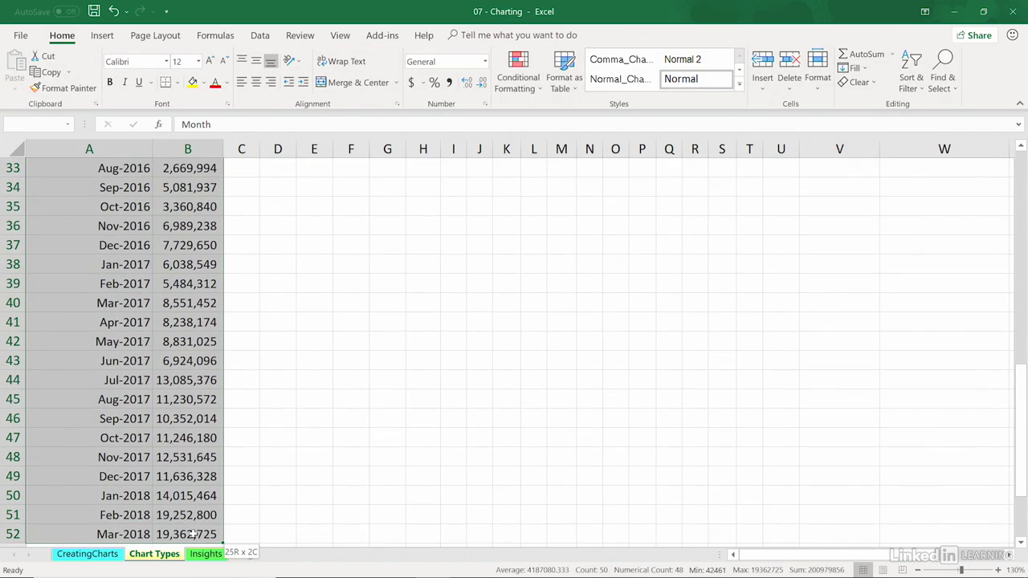
{"action": "scroll", "coordinate": [284, 359], "scroll_direction": "up", "scroll_amount": 3}
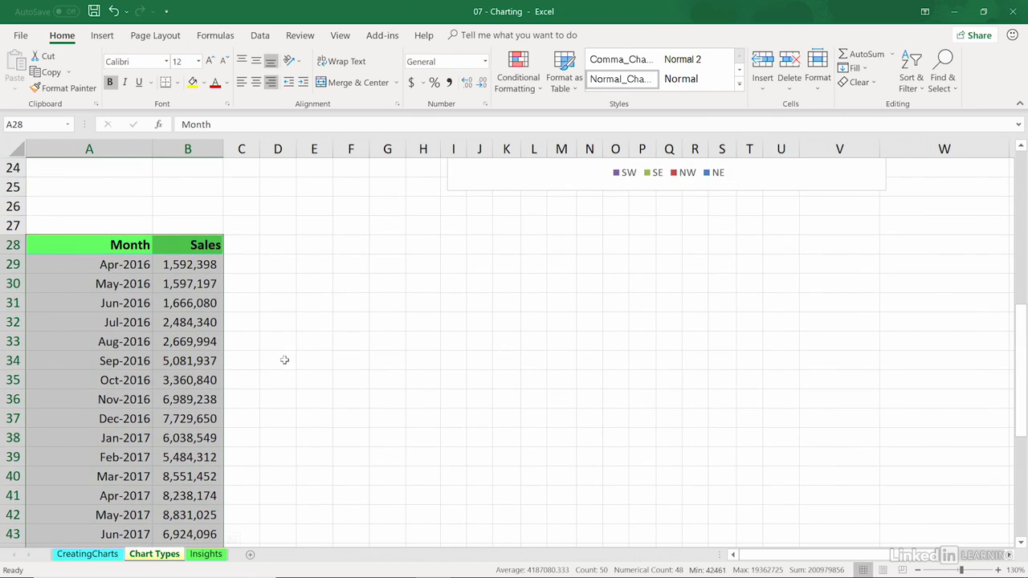
{"action": "key", "text": "alt+F1"}
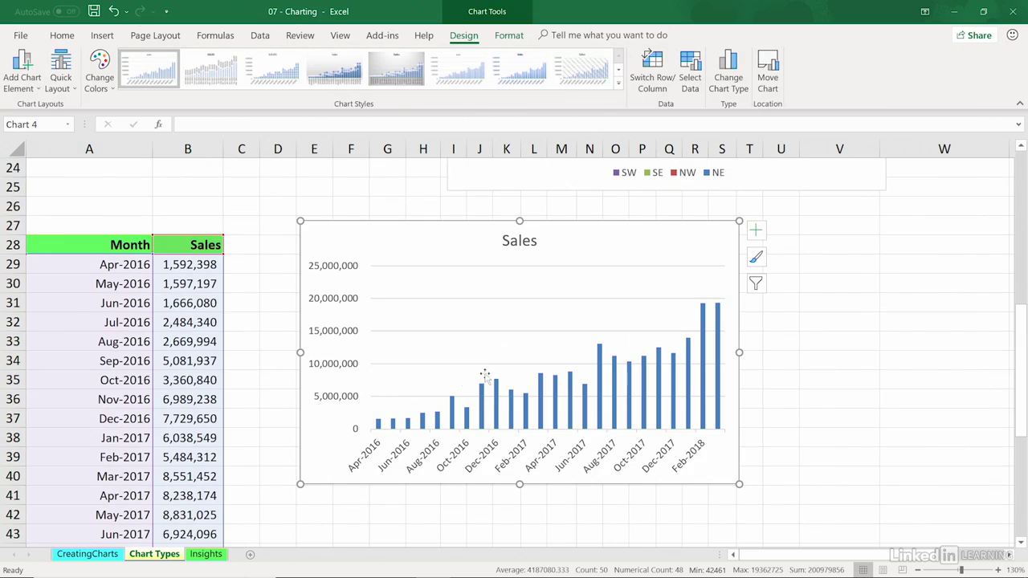
Step: Change the Sales column chart to a Line with Markers chart
{"action": "left_click", "coordinate": [733, 83]}
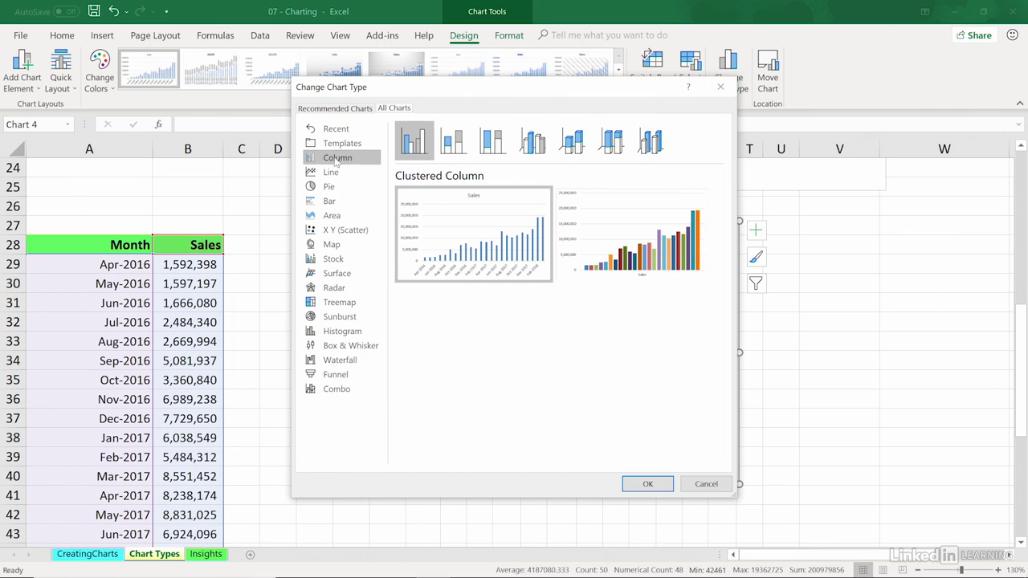
{"action": "left_click", "coordinate": [330, 173]}
{"action": "double_click", "coordinate": [546, 151]}
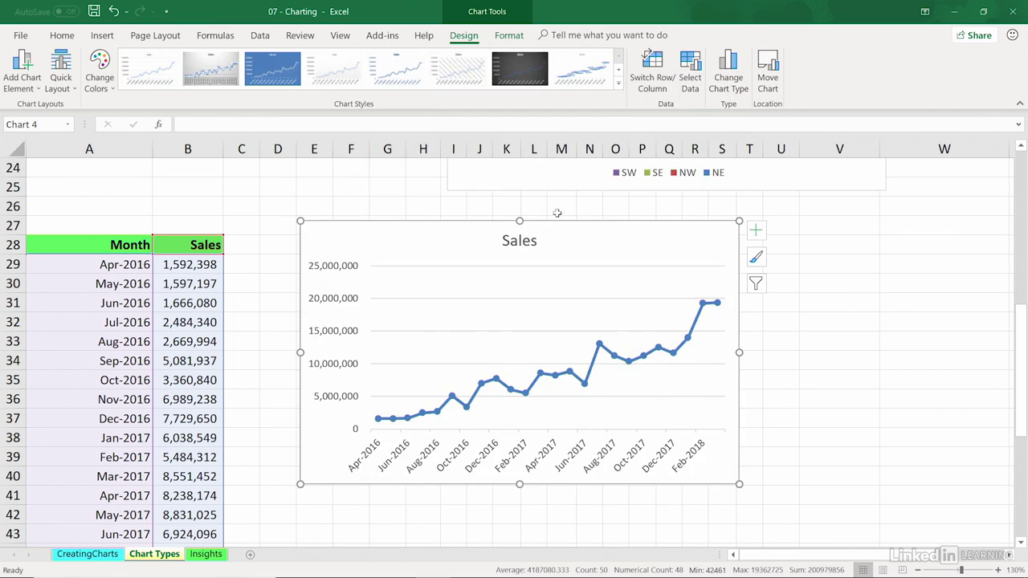
Step: Move the Sales chart closer to its data, stretch it wide and flat, and reshape it tall and narrow over about D24:K42
{"action": "left_click_drag", "start_coordinate": [560, 238], "coordinate": [539, 190]}
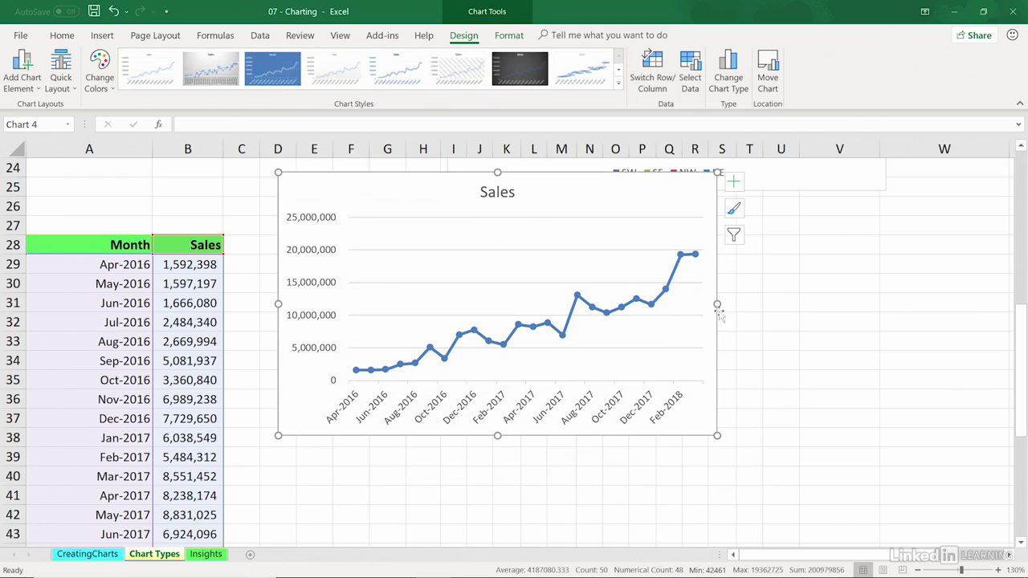
{"action": "left_click_drag", "start_coordinate": [719, 305], "coordinate": [924, 317]}
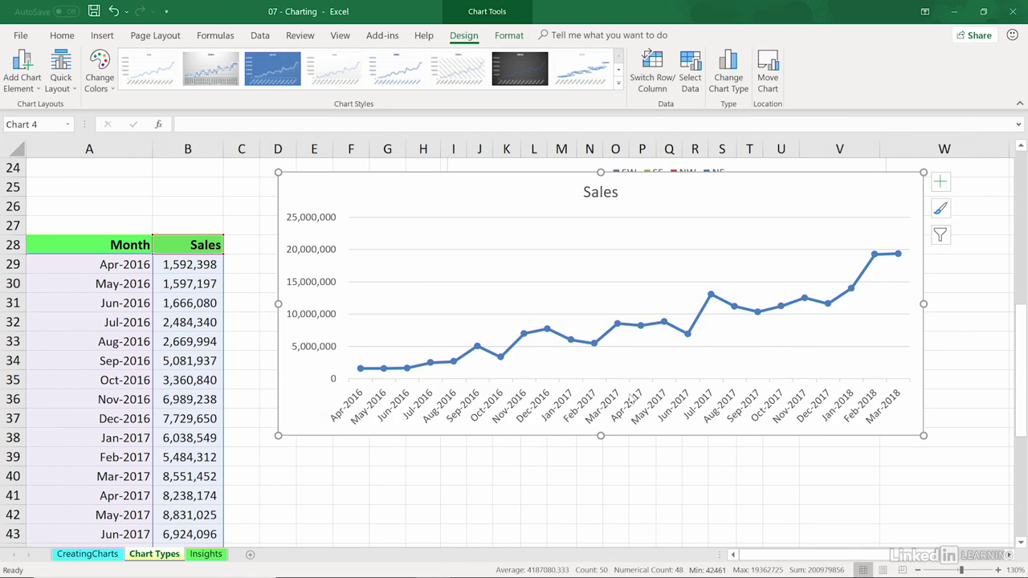
{"action": "left_click_drag", "start_coordinate": [601, 436], "coordinate": [604, 377]}
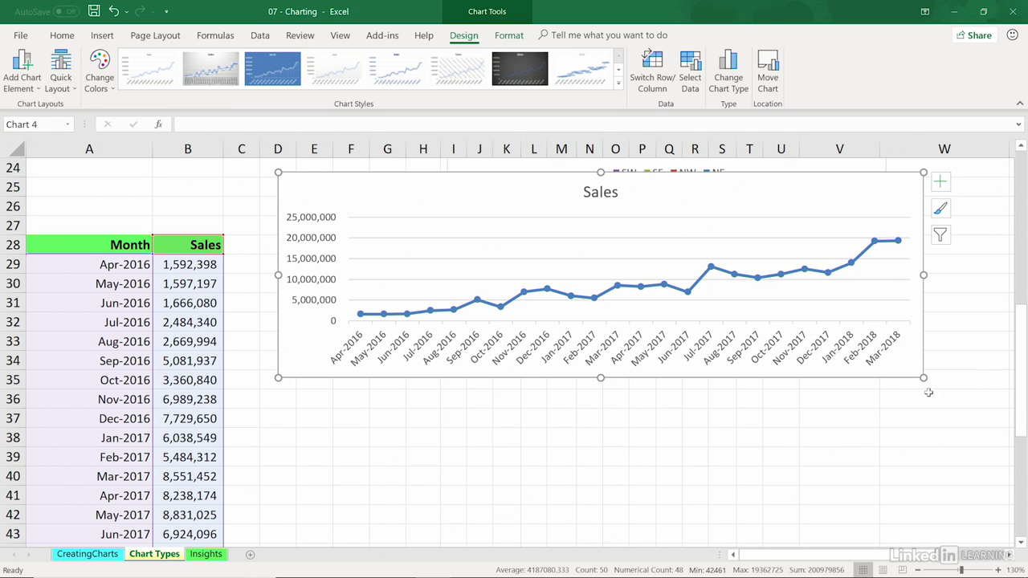
{"action": "left_click_drag", "start_coordinate": [922, 377], "coordinate": [502, 518]}
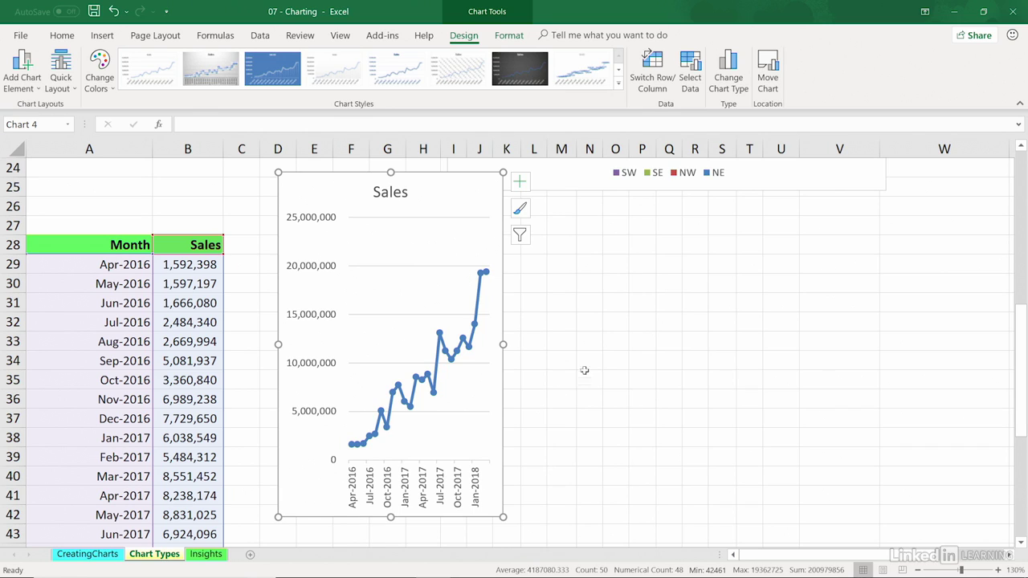
Step: Preview the Area and Treemap chart types for the Sales data without applying either one
{"action": "left_click", "coordinate": [727, 71]}
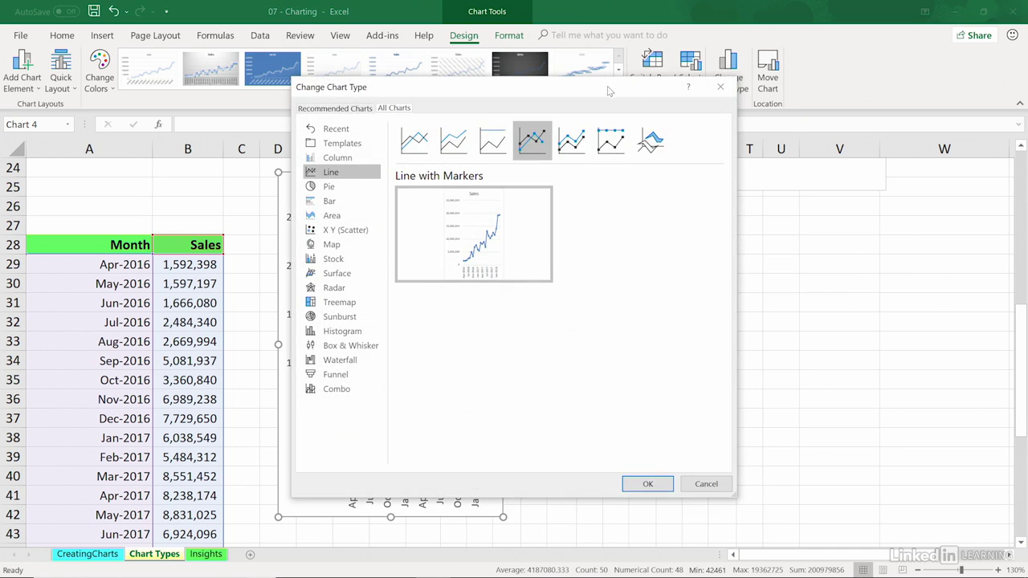
{"action": "left_click_drag", "start_coordinate": [608, 91], "coordinate": [800, 50]}
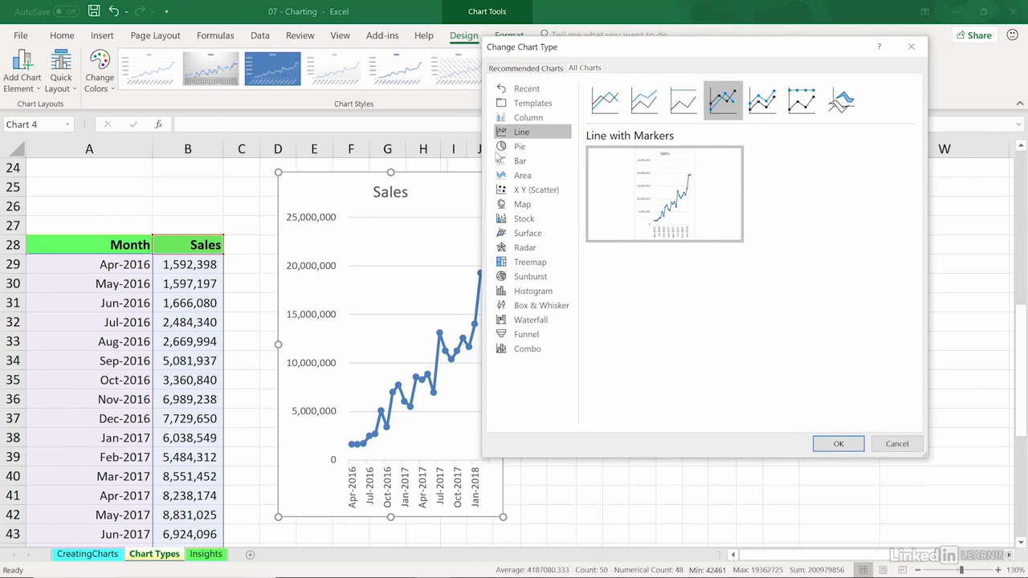
{"action": "left_click", "coordinate": [524, 178]}
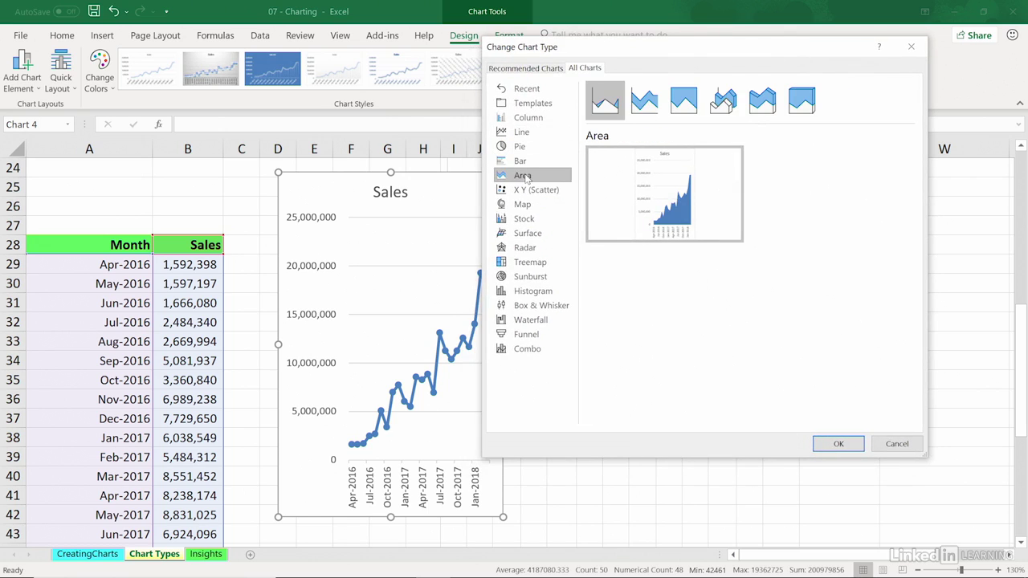
{"action": "mouse_move", "coordinate": [666, 205]}
{"action": "left_click", "coordinate": [529, 262]}
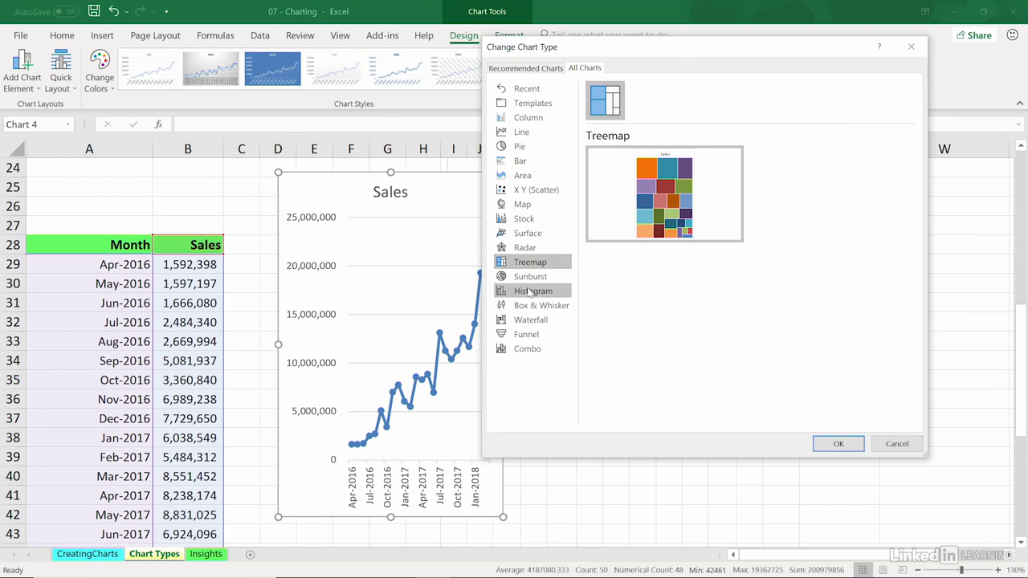
{"action": "left_click", "coordinate": [891, 443]}
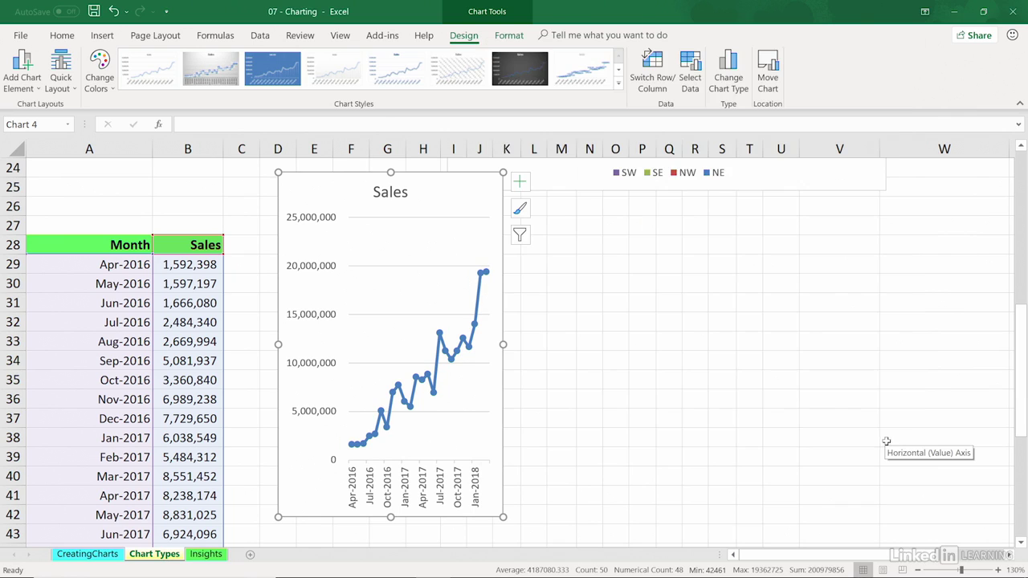
Step: Reopen the chart type choices for the Sales line chart
{"action": "left_click", "coordinate": [734, 83]}
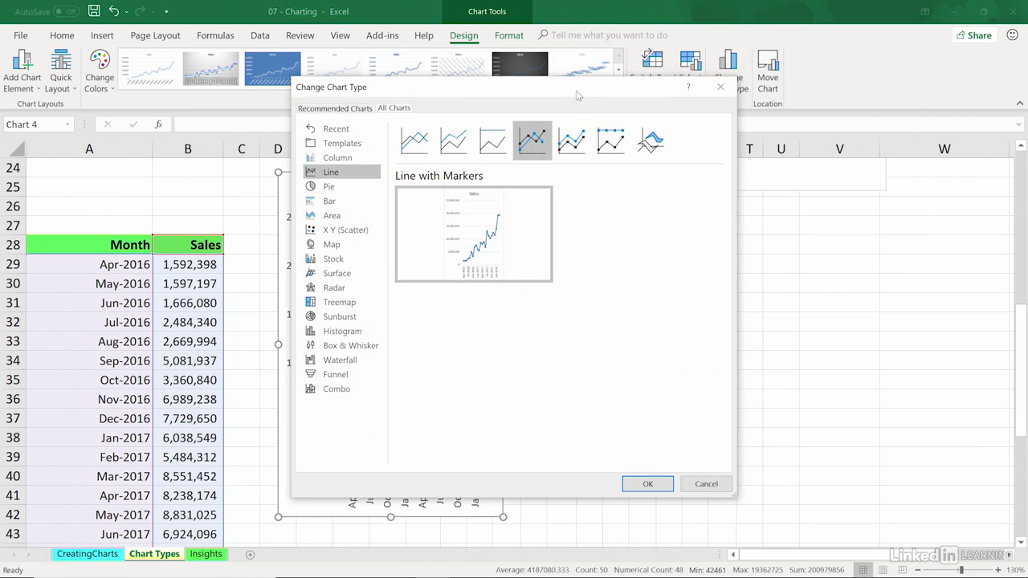